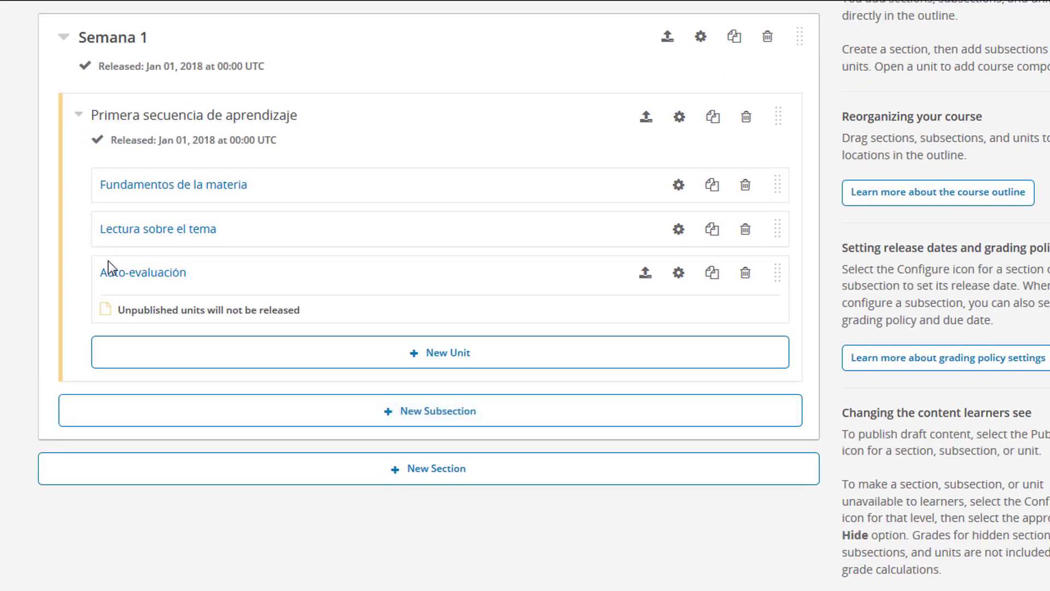
Add a Multiple Choice with Hints and Feedback problem to the Auto-evaluación unit.
click(142, 277)
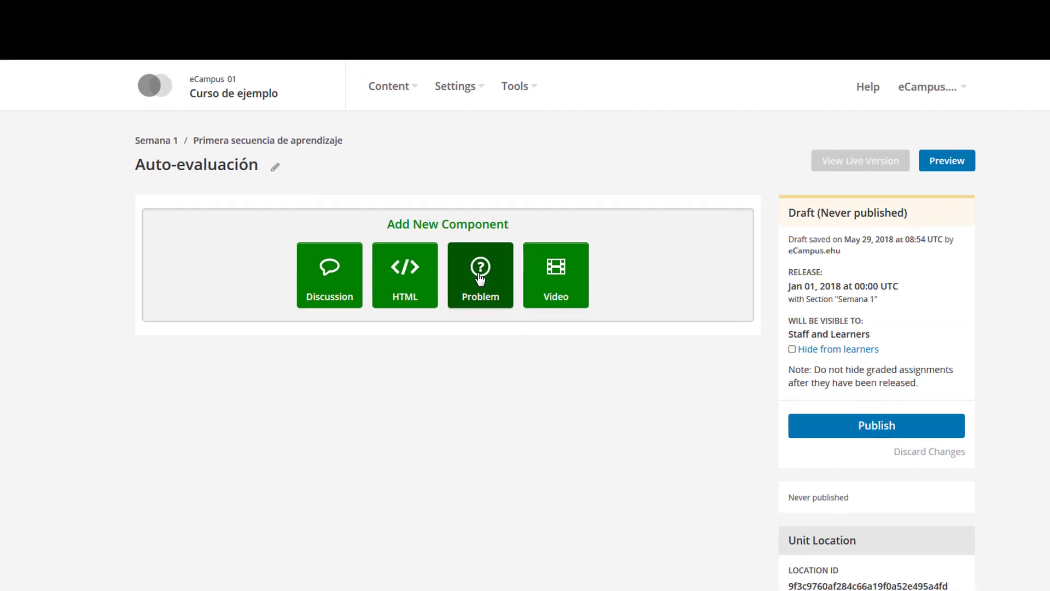
click(479, 279)
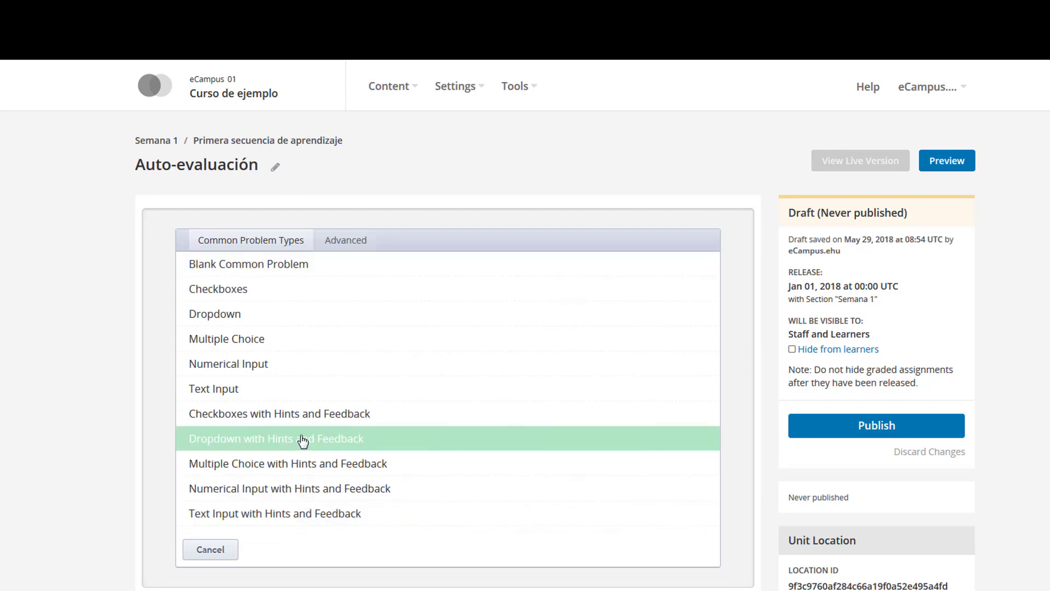
click(318, 471)
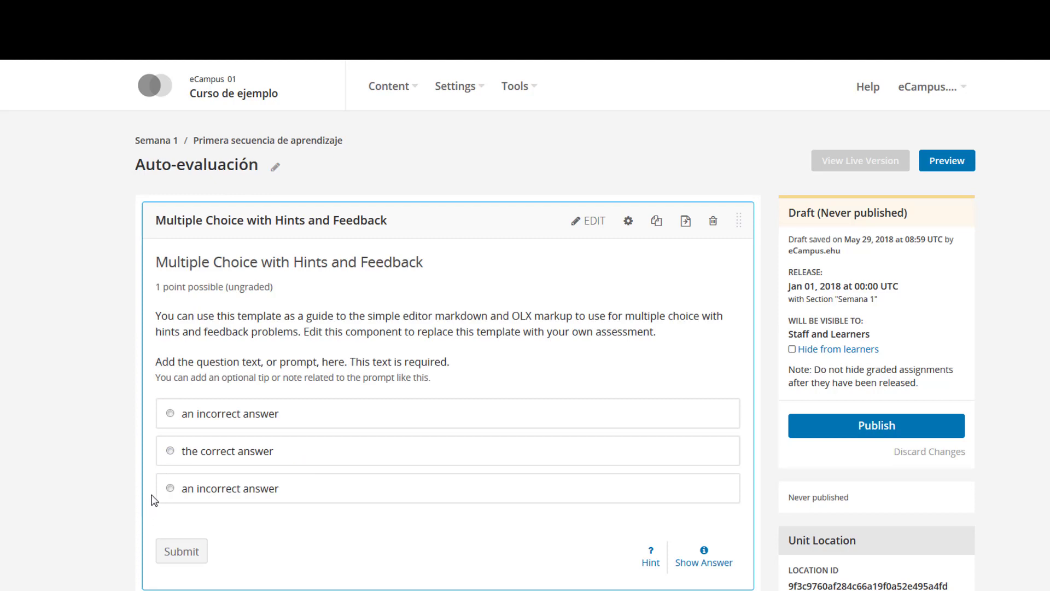
Edit the new problem and delete its introductory template paragraph along with the blank lines above the question.
click(593, 224)
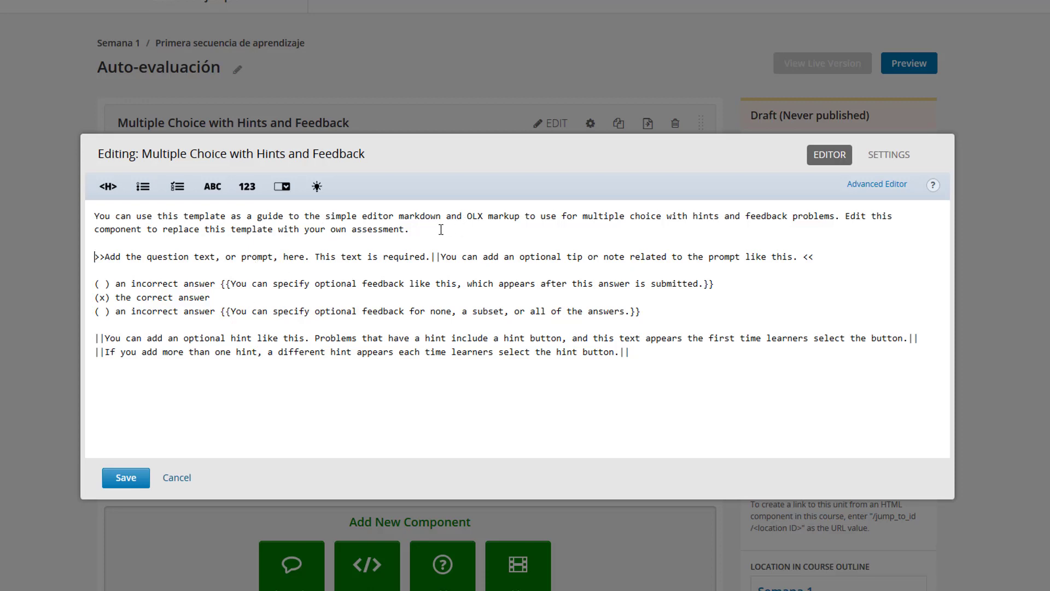
drag(412, 228, 49, 207)
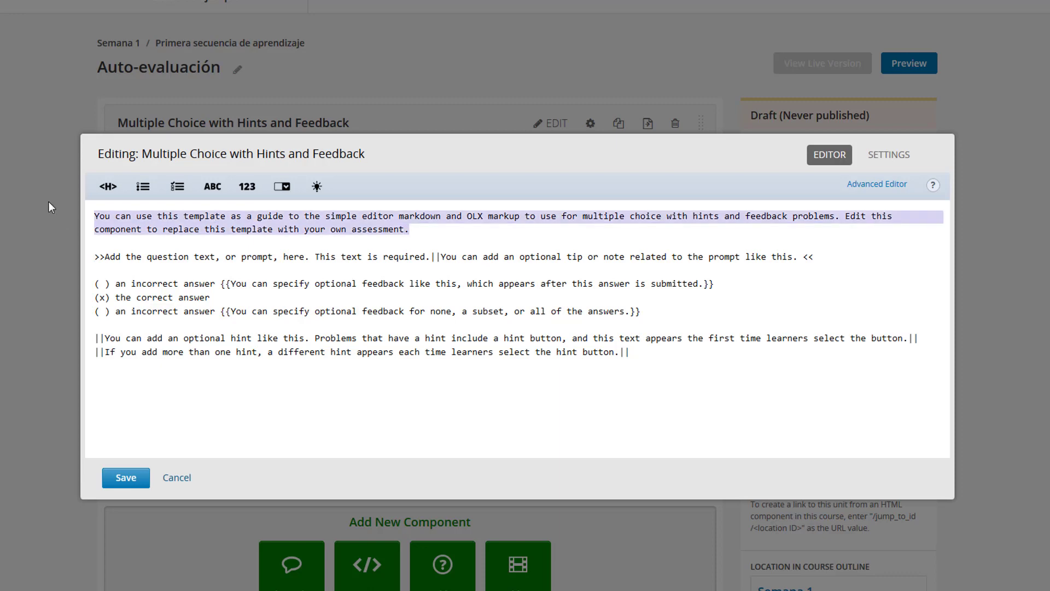
key(BackSpace)
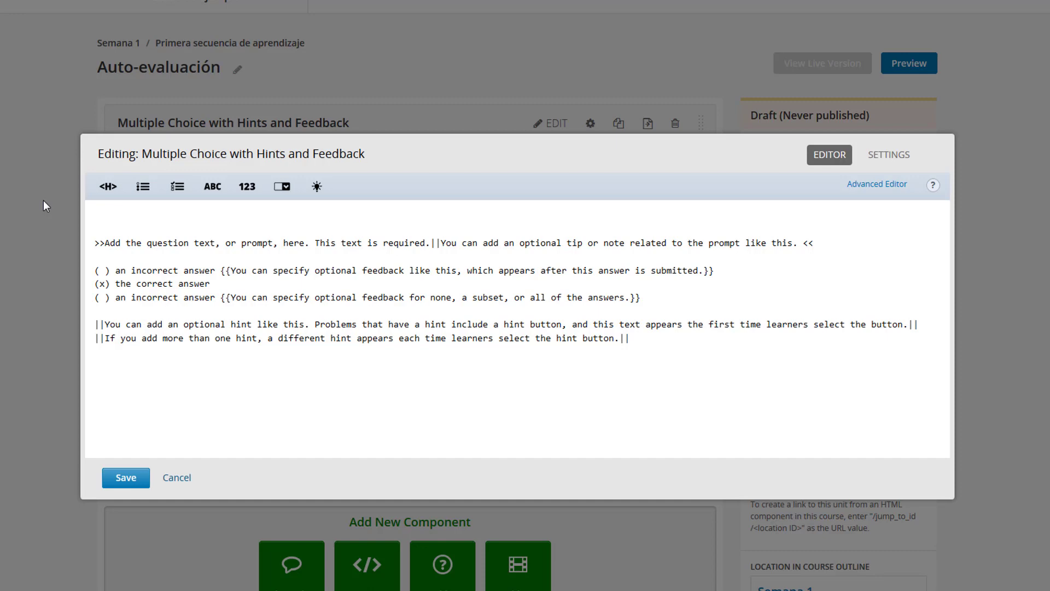
key(Delete)
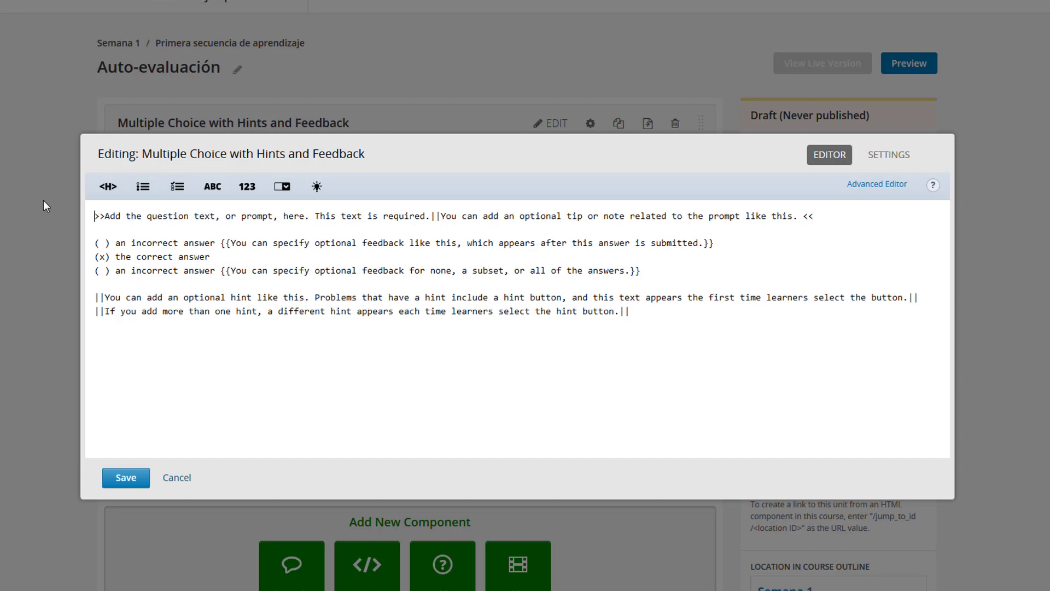
Replace the question prompt with Notepad's "1. Una de las dificultades de la gestión de residuos peligrosos generados en la Universidad es:".
key(alt+Tab)
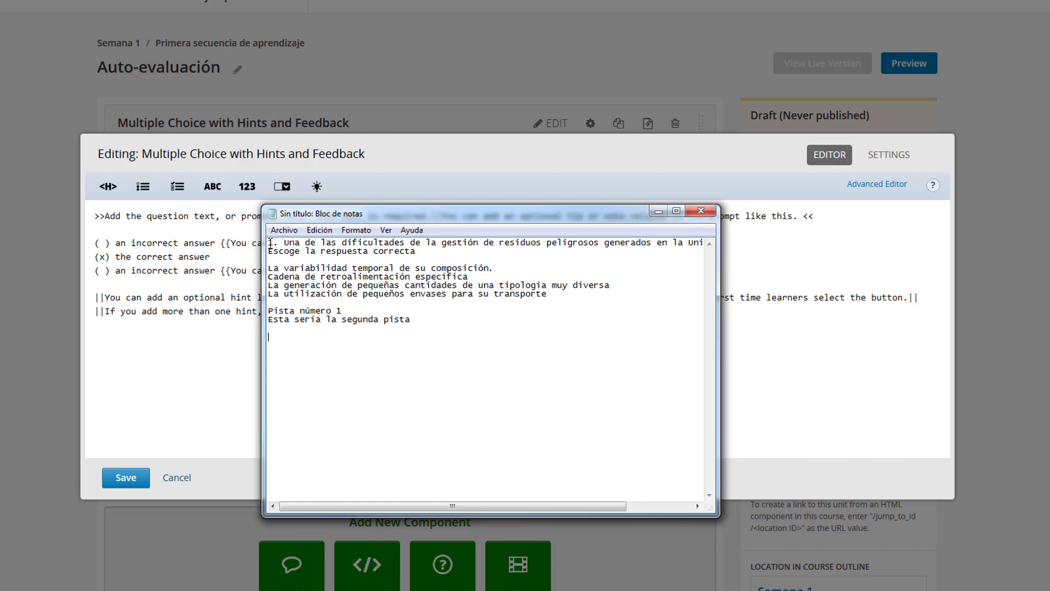
drag(269, 243, 728, 241)
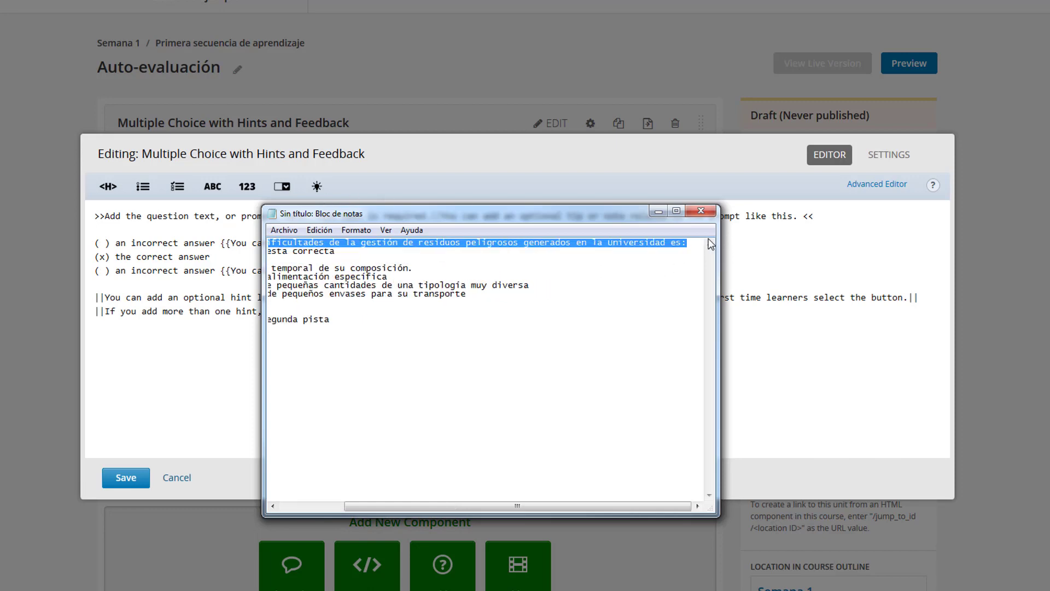
key(ctrl+c)
key(alt+Tab)
drag(104, 216, 430, 216)
key(ctrl+v)
Replace the template tip with "Escoge la respuesta correcta" and the template answers and hints with the matching Notepad text.
drag(615, 216, 121, 229)
drag(116, 270, 216, 270)
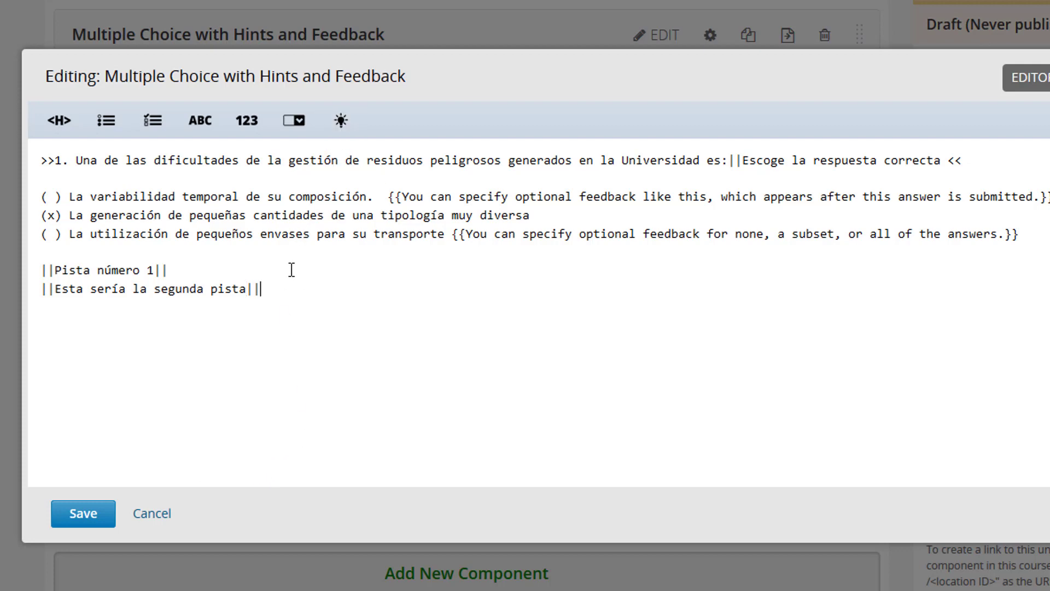
Insert an explanation block below the two hints in the problem text.
click(341, 122)
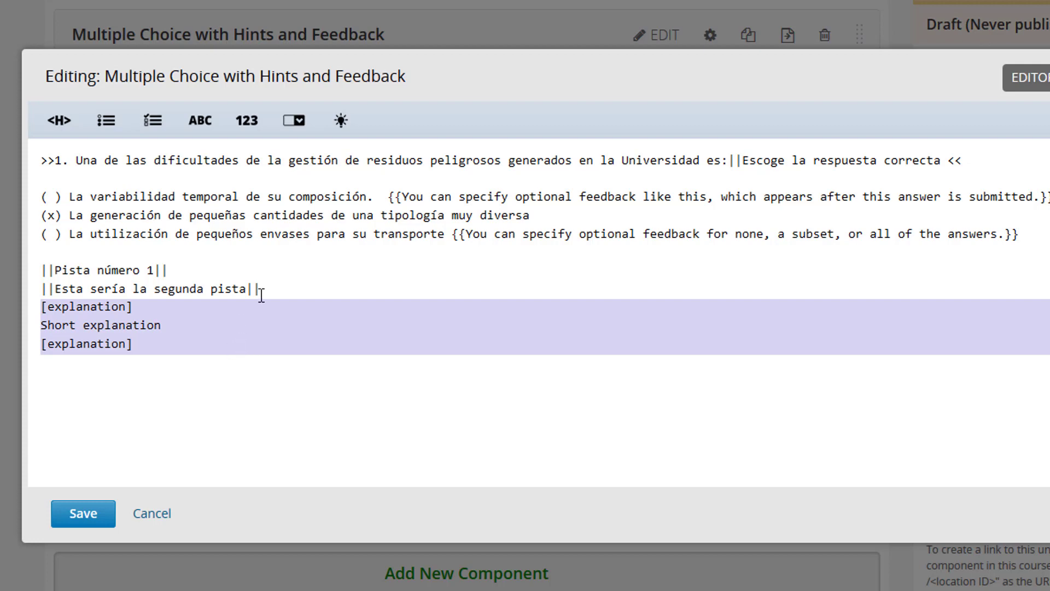
click(413, 393)
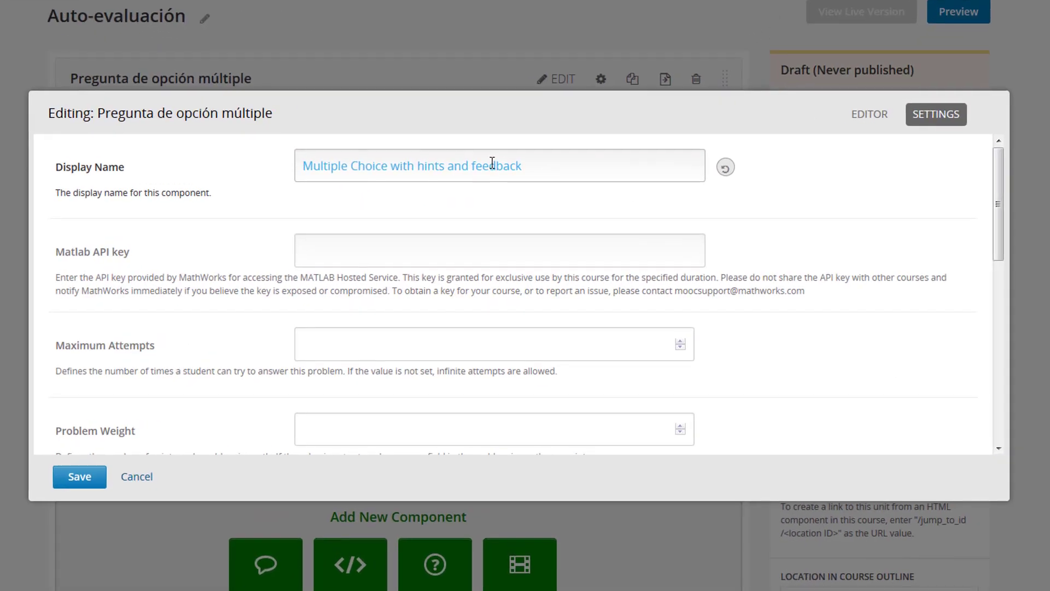
Examine the problem's Display Name, Matlab API key, Maximum Attempts and Problem Weight settings.
click(528, 166)
drag(526, 165, 252, 174)
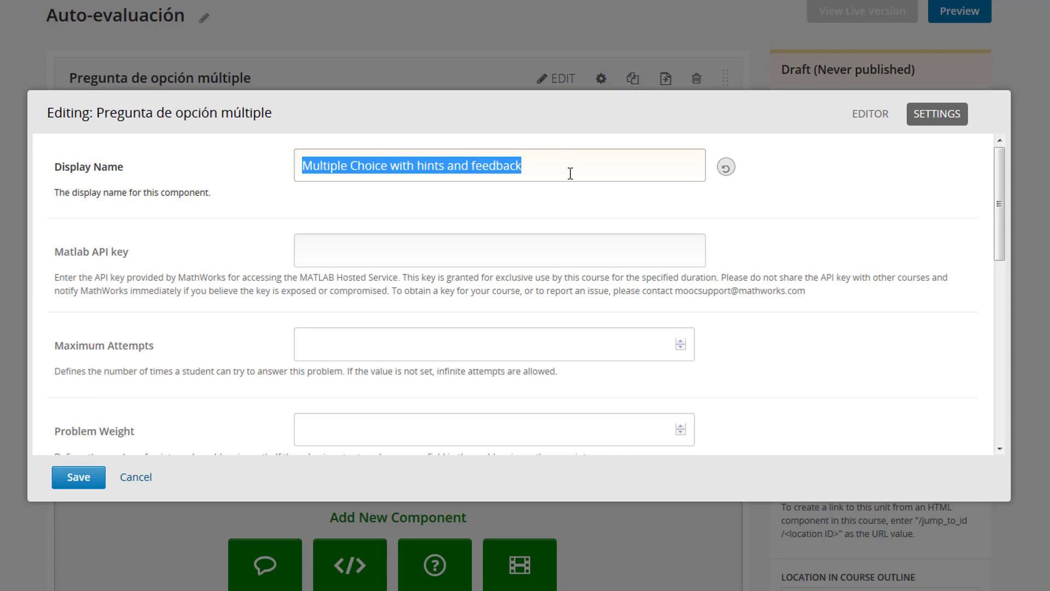
click(547, 220)
scroll(563, 220, down, 1)
scroll(564, 222, down, 2)
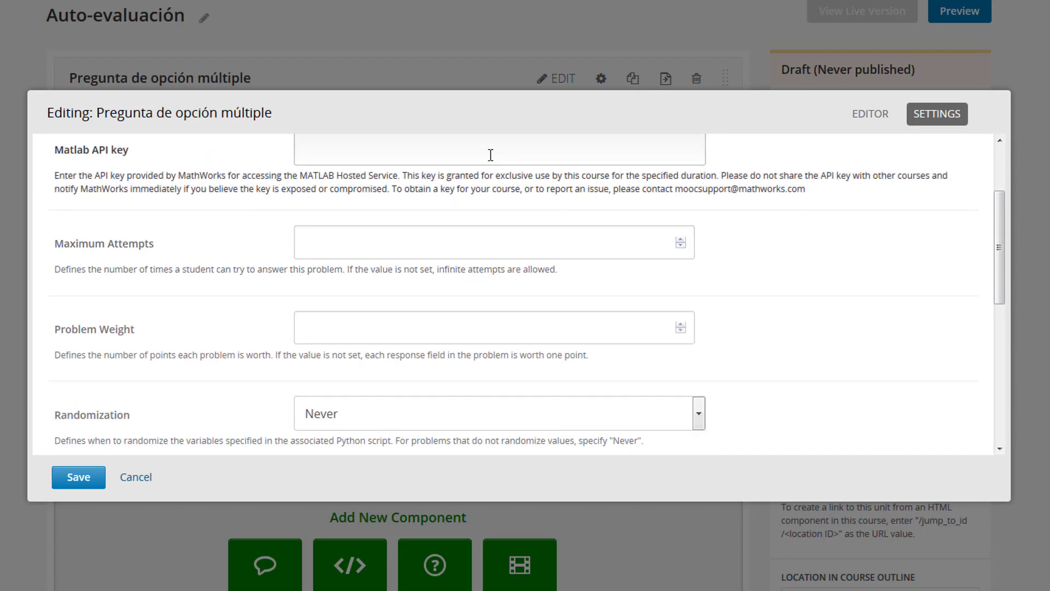
click(471, 156)
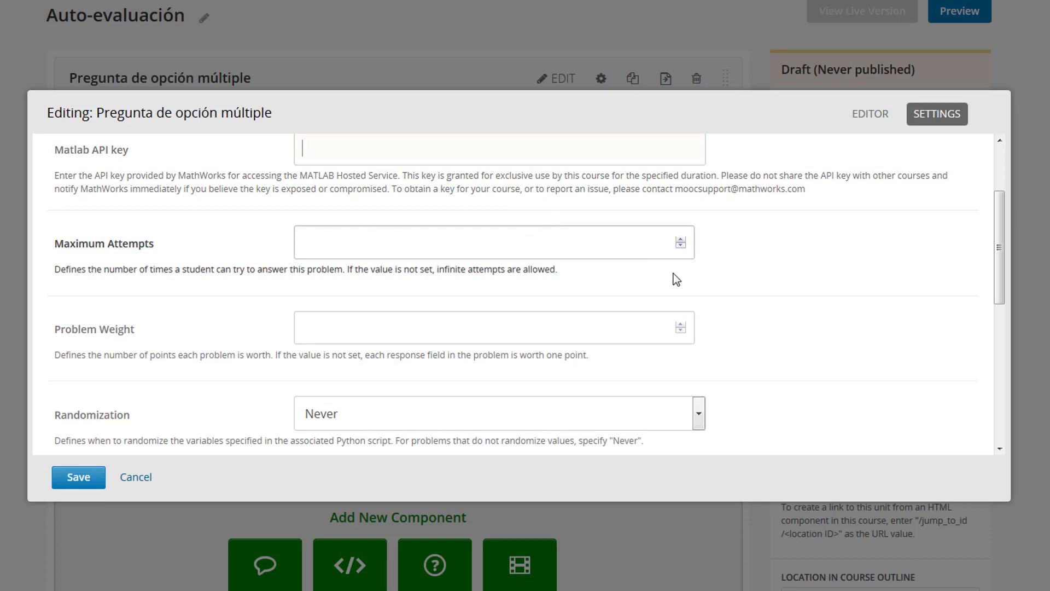
scroll(672, 276, down, 2)
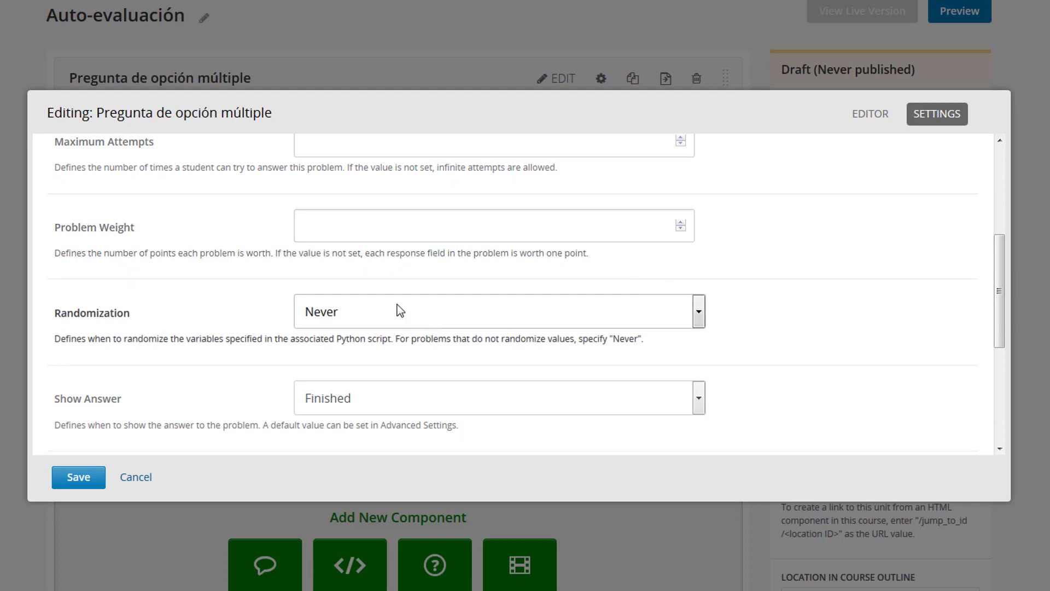
click(431, 233)
scroll(711, 317, down, 2)
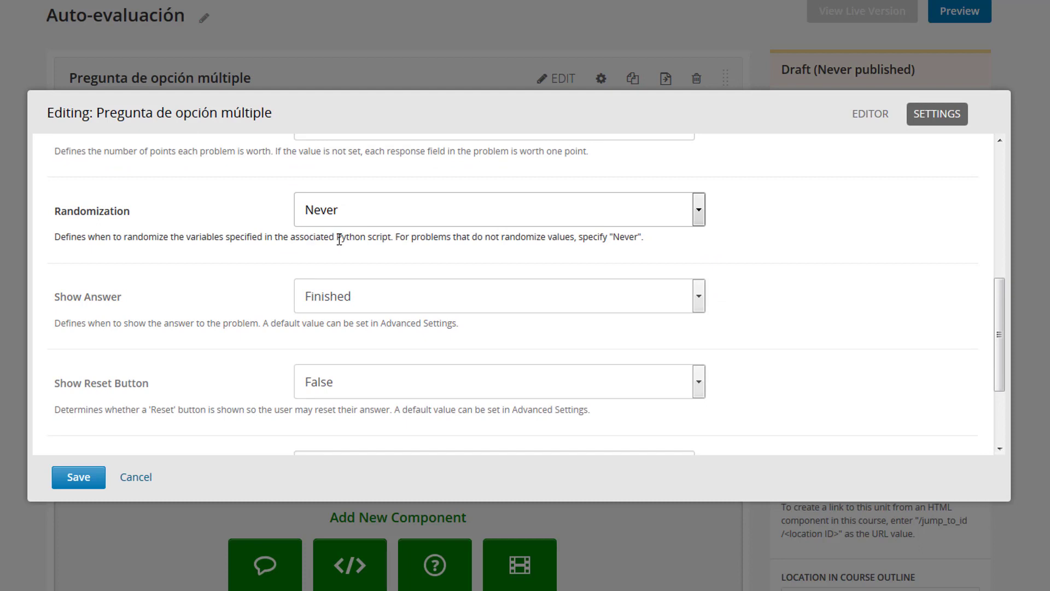
Check the Randomization, Show Answer, Show Reset Button and Timer Between Attempts settings, and save the problem.
drag(337, 237, 394, 238)
click(444, 299)
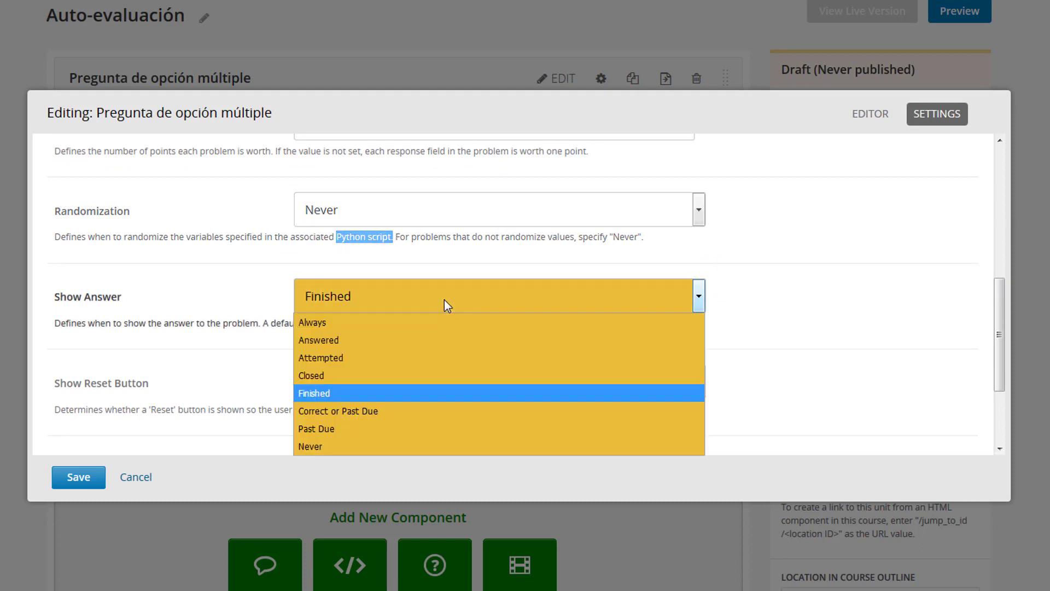
click(444, 300)
click(790, 344)
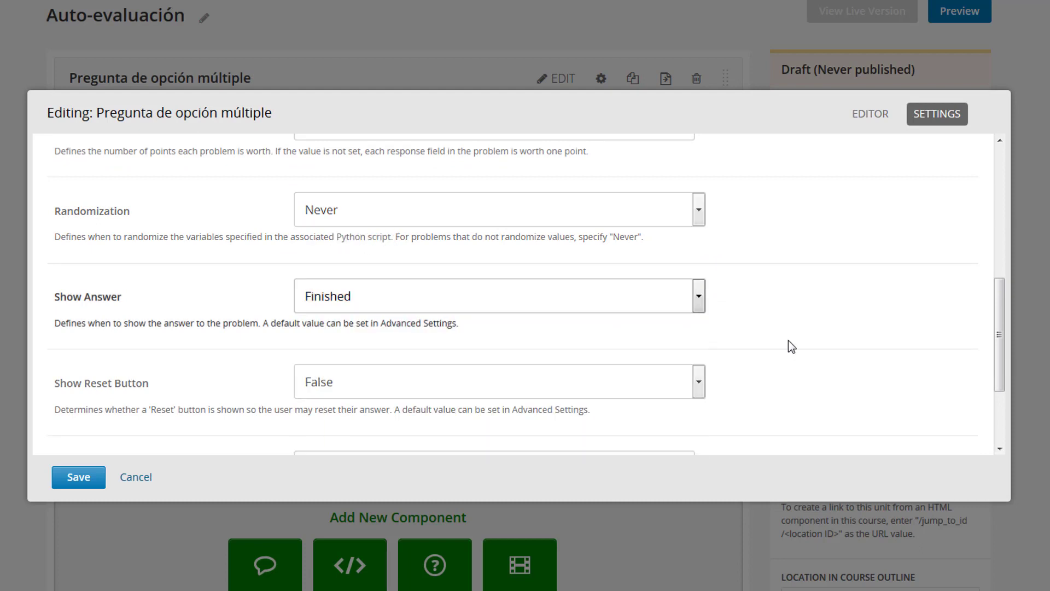
scroll(786, 340, down, 2)
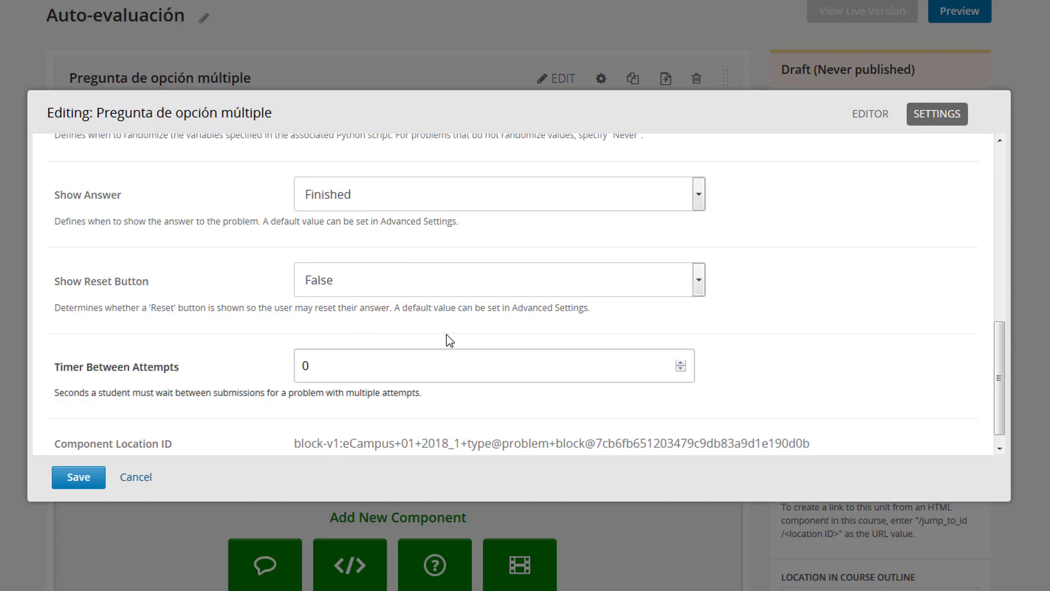
scroll(447, 336, down, 1)
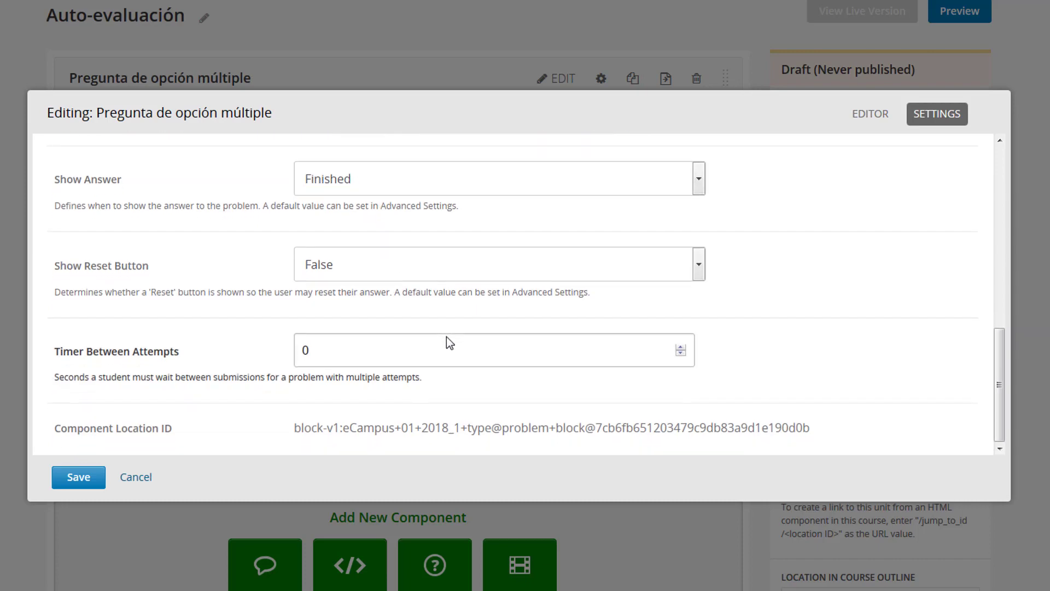
click(89, 481)
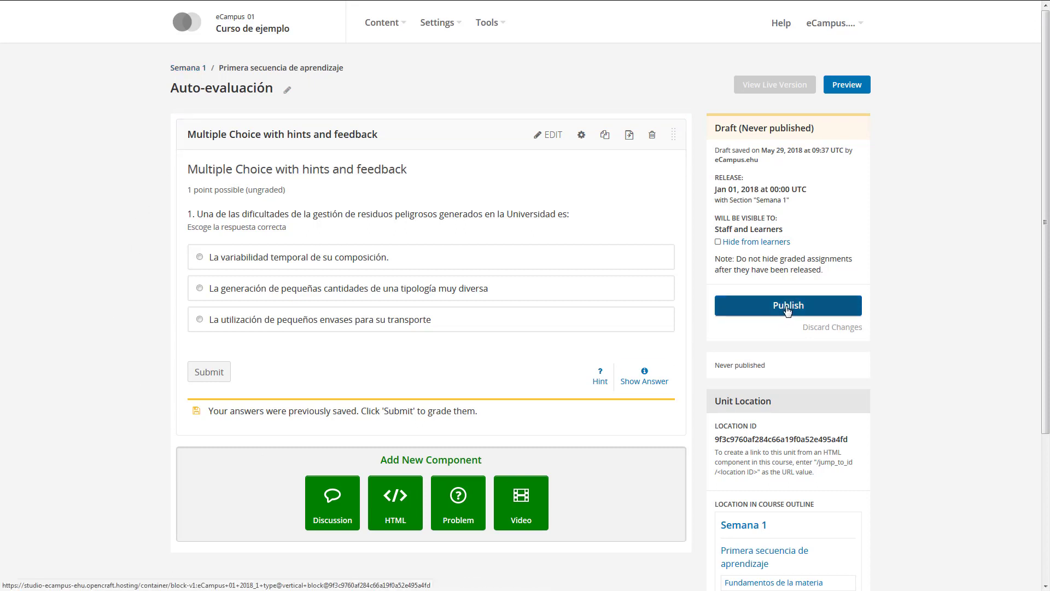
Return to the course outline and publish all unpublished changes in the Semana 1 section.
click(265, 71)
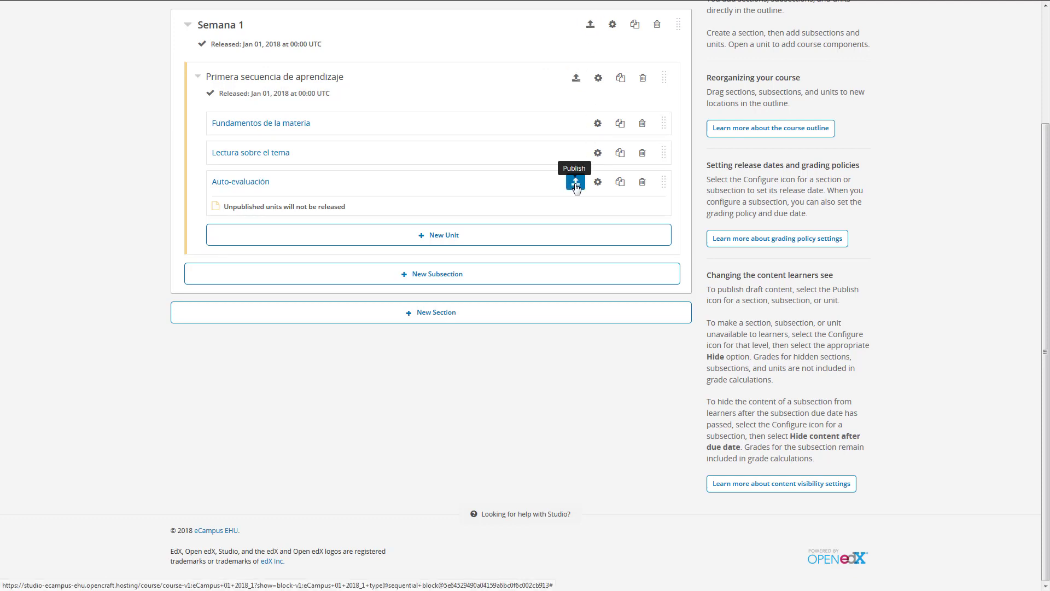
click(591, 27)
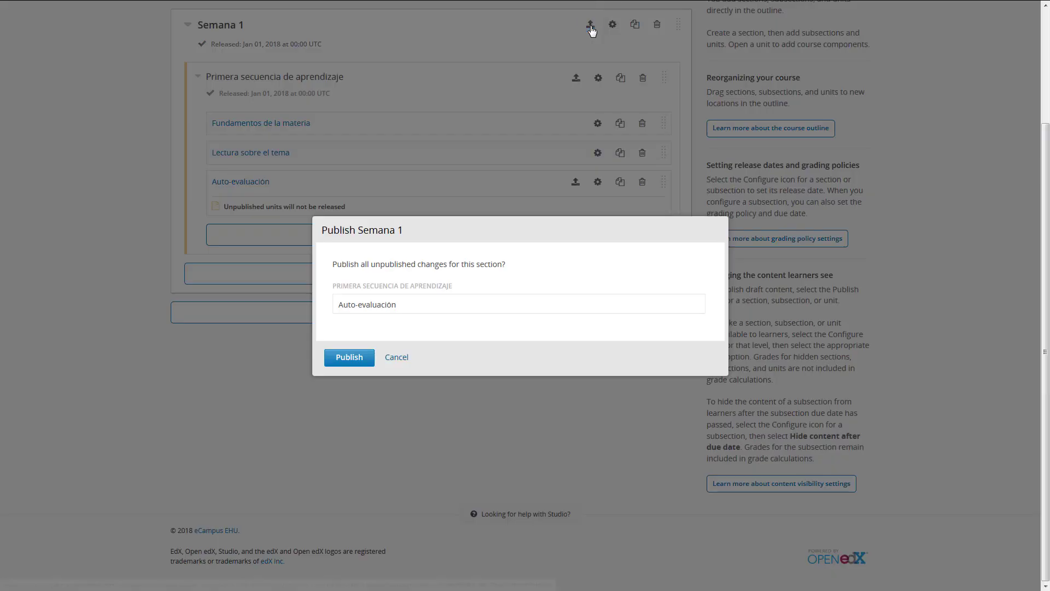
click(364, 363)
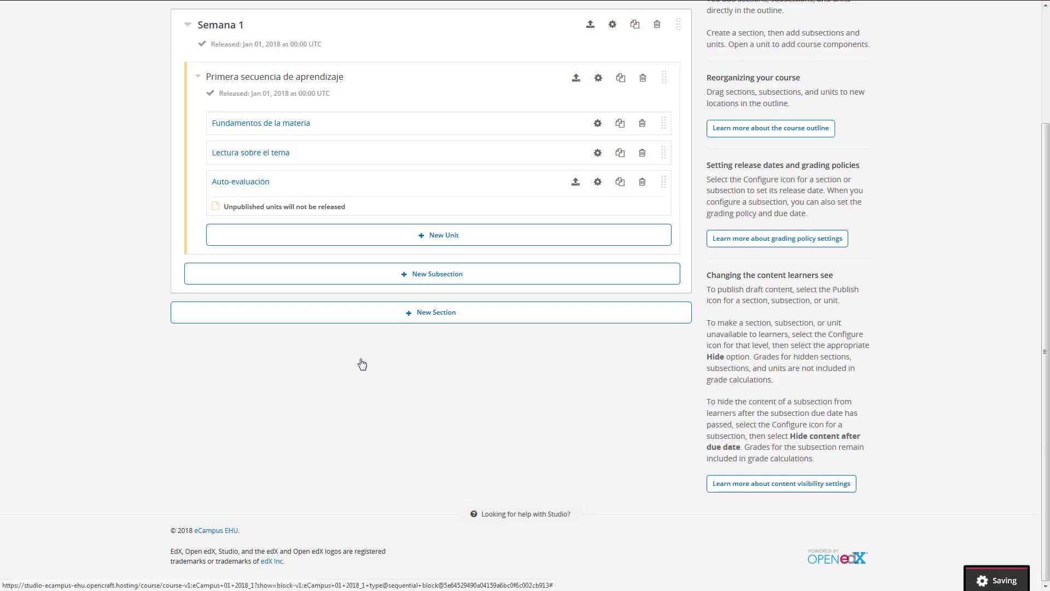